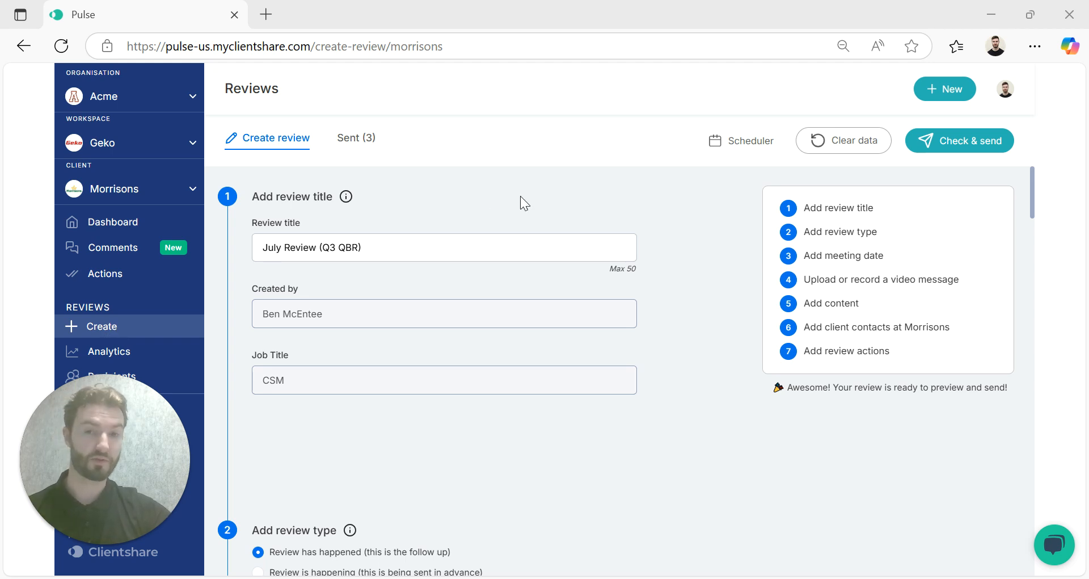
Step: Select Face to face as the meeting type for the follow-up review
click(449, 248)
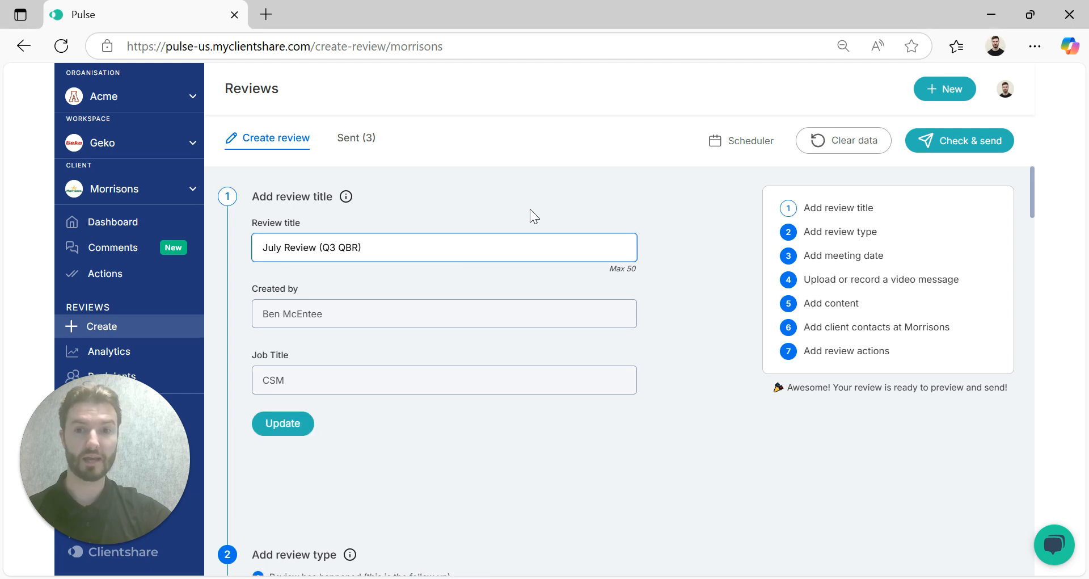
scroll(530, 211, down, 4)
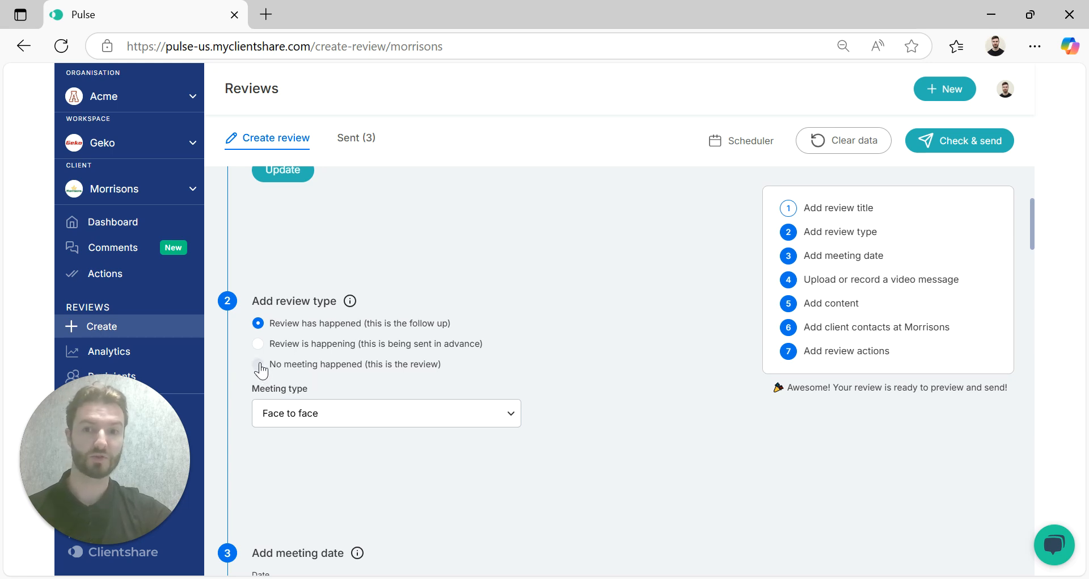
scroll(392, 387, down, 2)
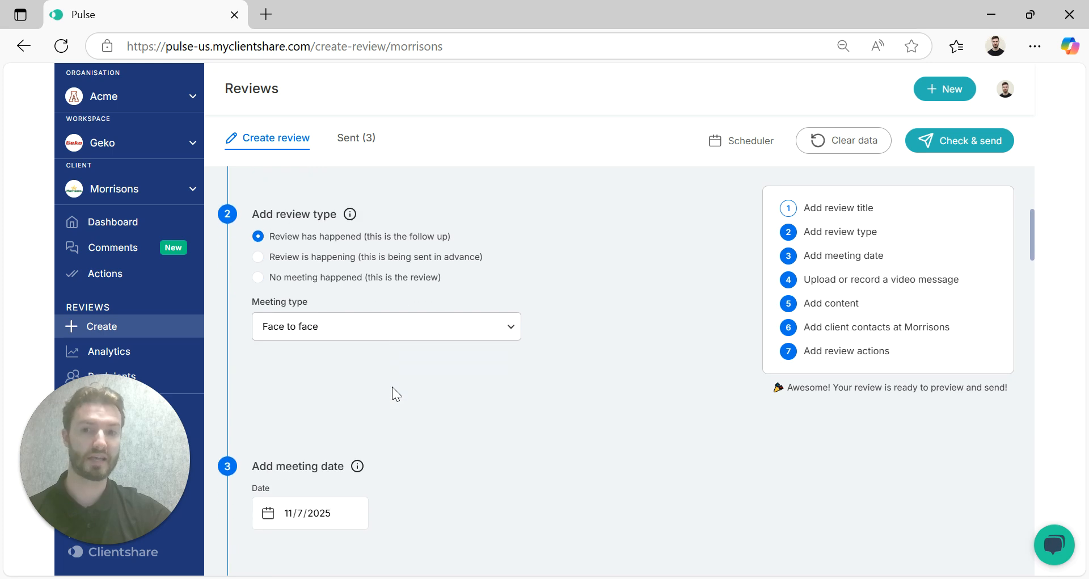
click(396, 338)
click(581, 335)
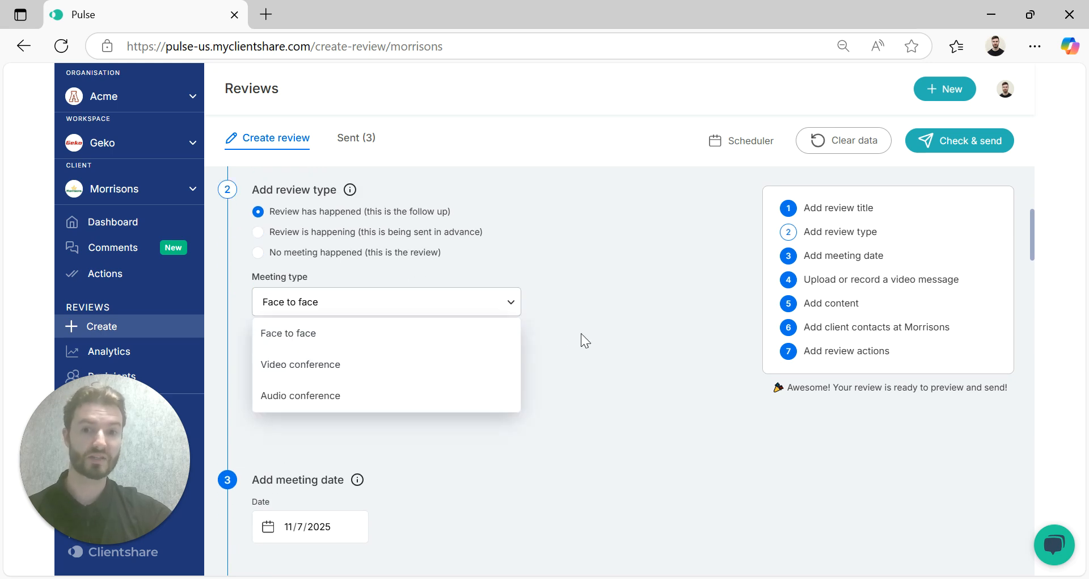
click(300, 347)
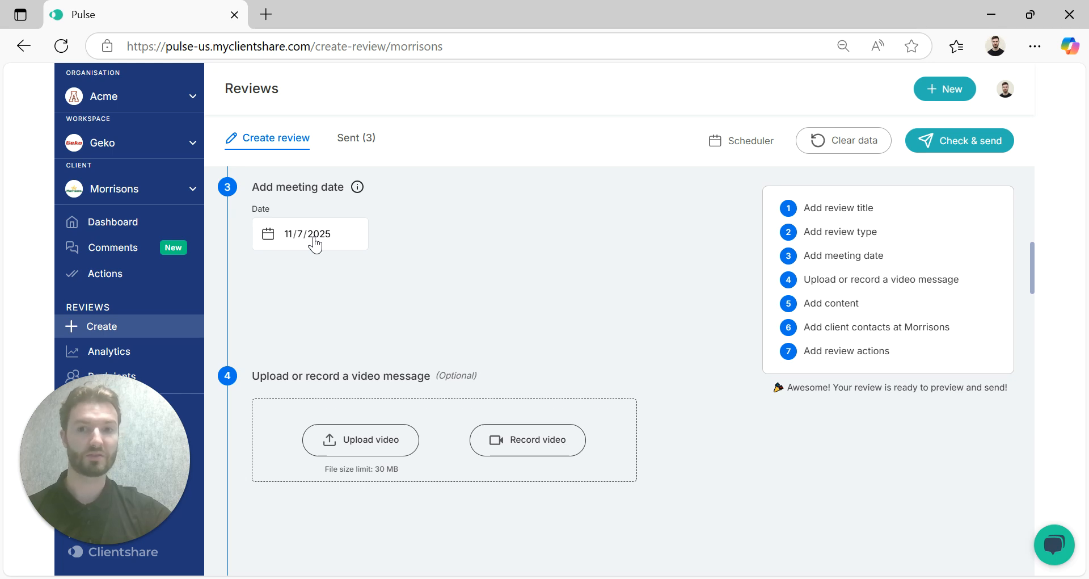
Step: Open the meeting date calendar to check the selected date
click(313, 240)
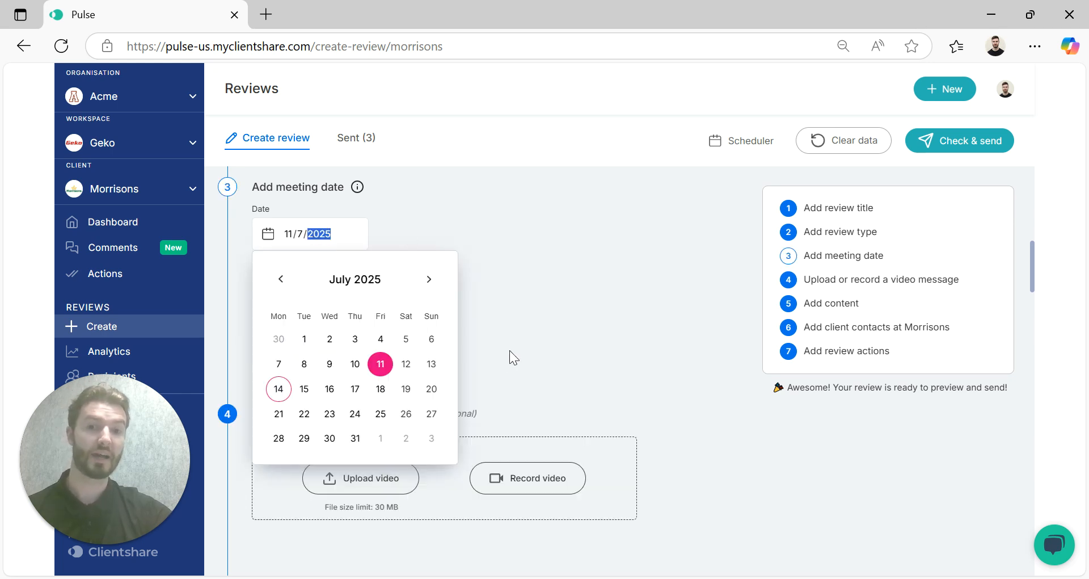
click(534, 350)
click(280, 283)
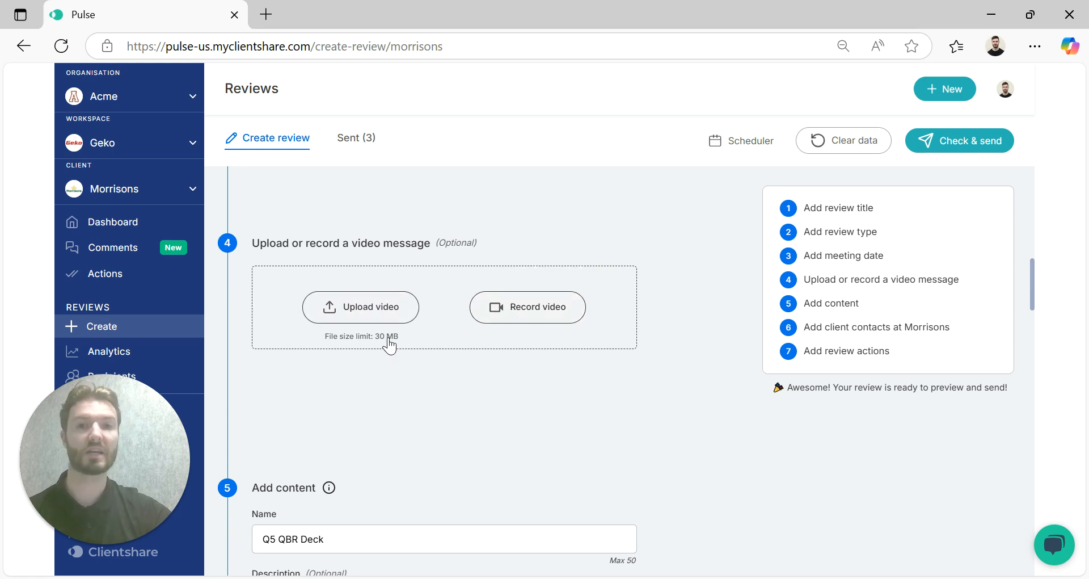
Step: Scroll through the review's content items and their attached files
scroll(389, 344, down, 4)
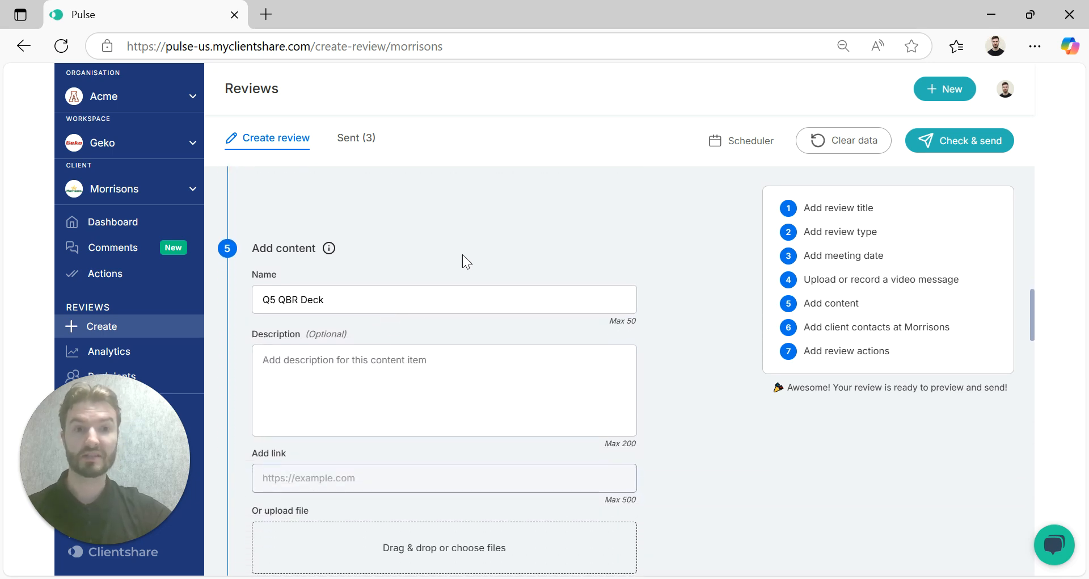
scroll(463, 256, down, 1)
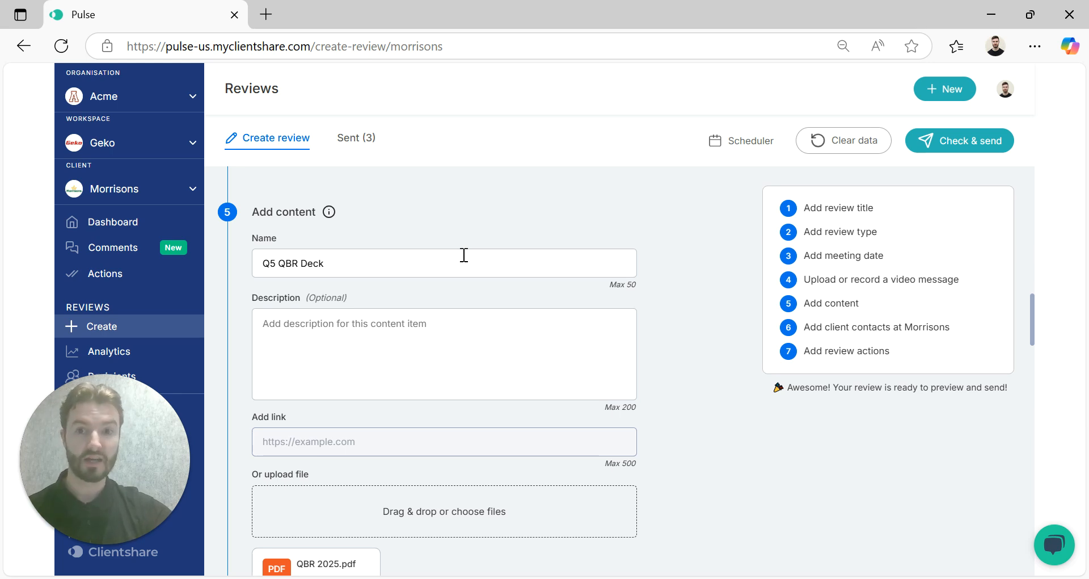
scroll(464, 256, down, 8)
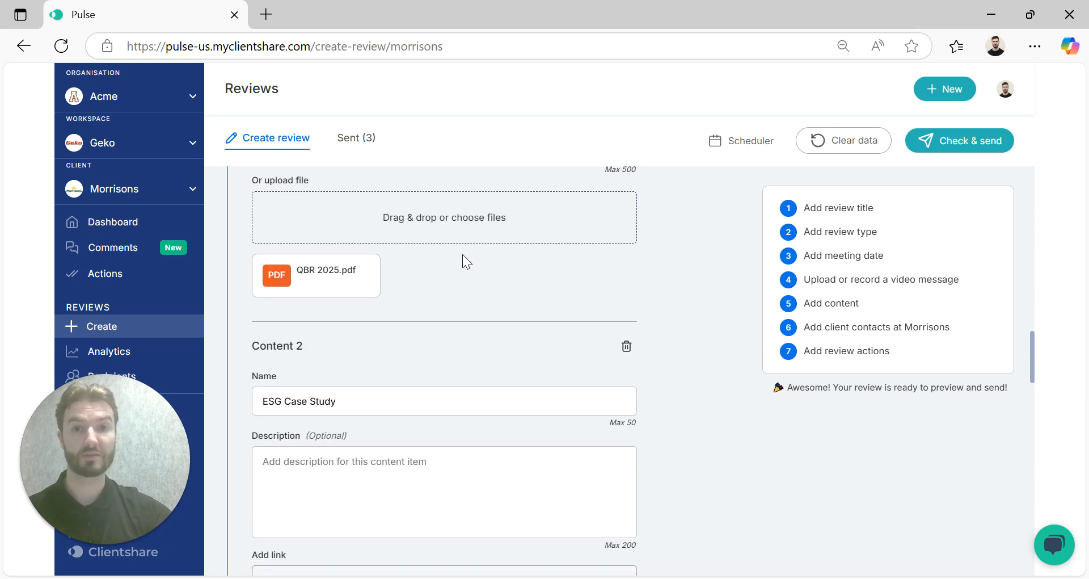
scroll(463, 256, down, 3)
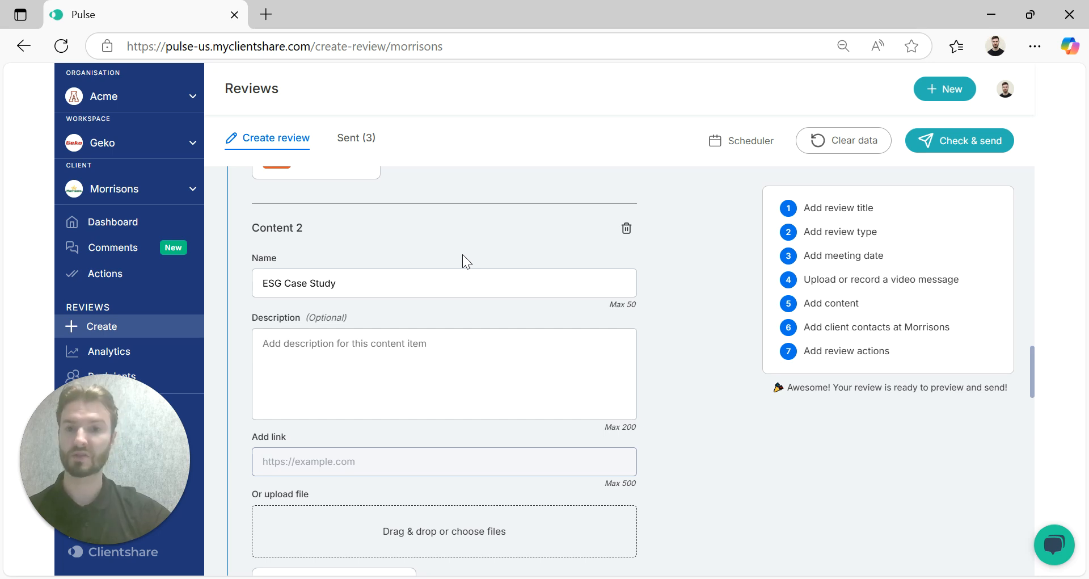
scroll(462, 254, down, 7)
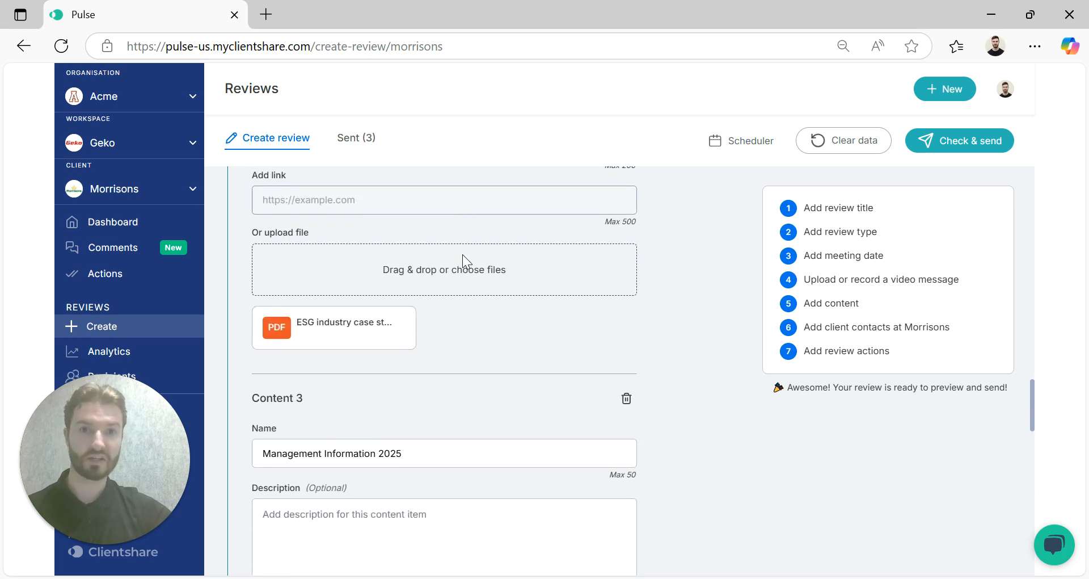
scroll(461, 255, down, 3)
scroll(462, 254, down, 10)
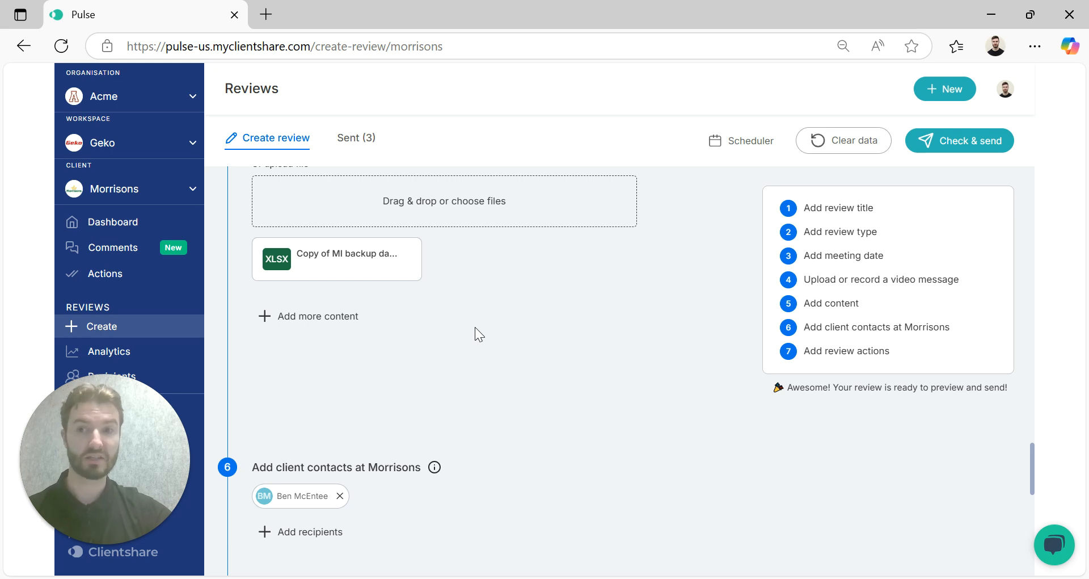
click(349, 316)
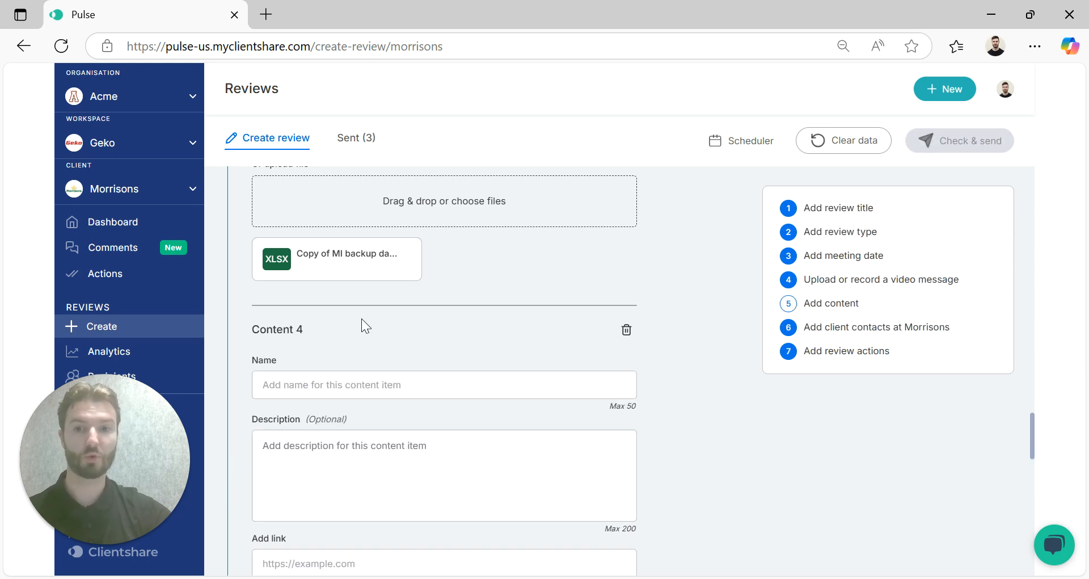
scroll(412, 366, down, 2)
scroll(413, 365, down, 3)
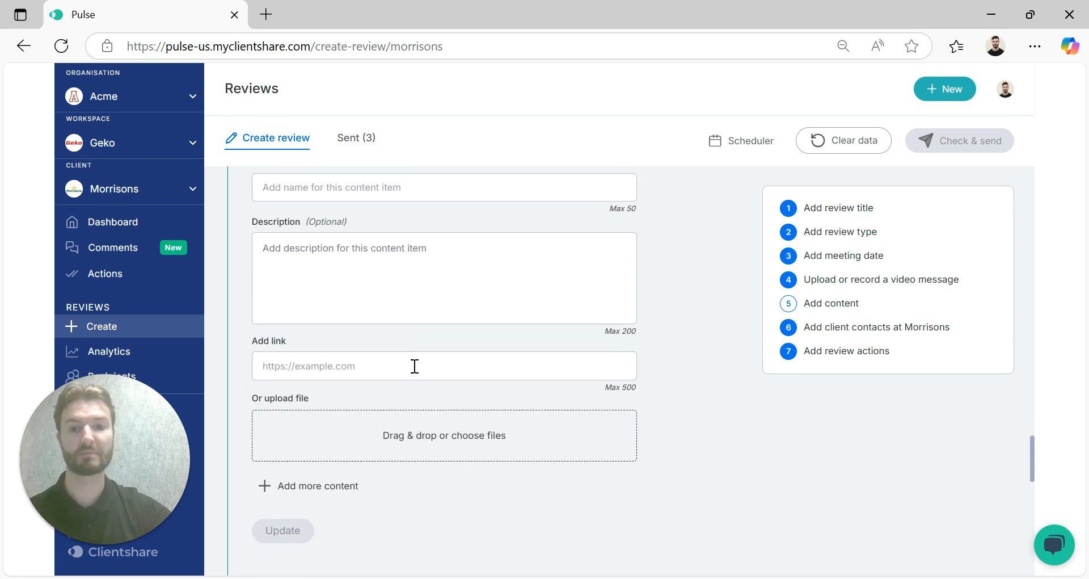
scroll(484, 432, up, 4)
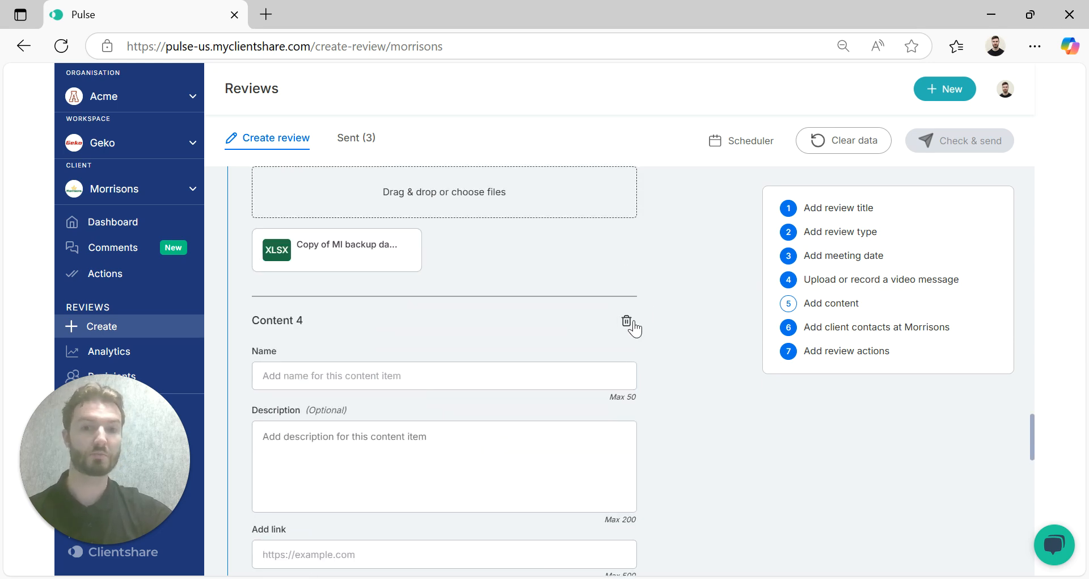
click(627, 320)
click(300, 348)
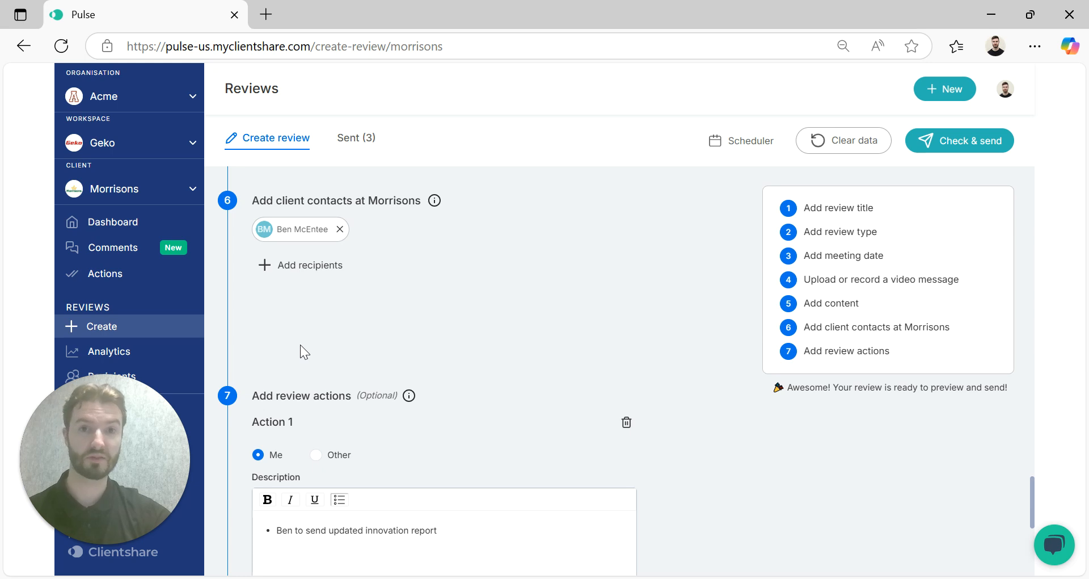
Step: Open the recipient list and the new-recipient form, close both, and save the client contacts section
click(317, 265)
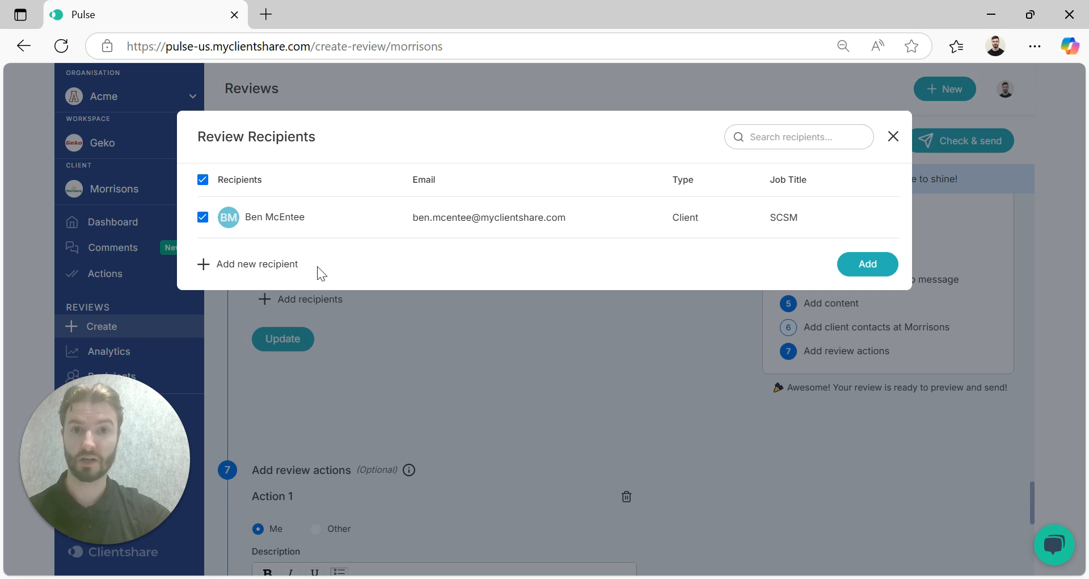
click(288, 265)
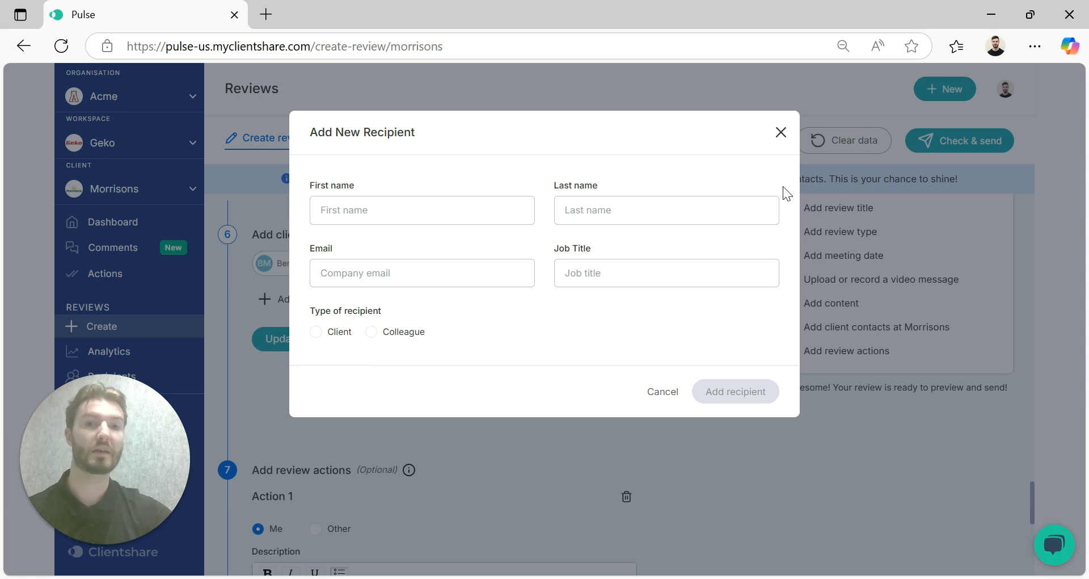
click(780, 133)
click(894, 136)
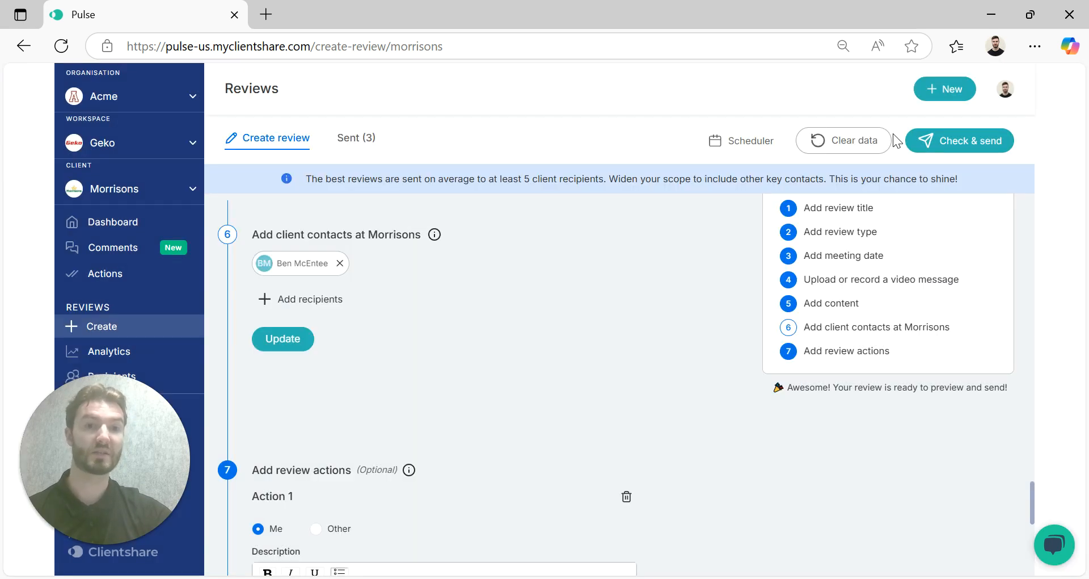
click(283, 339)
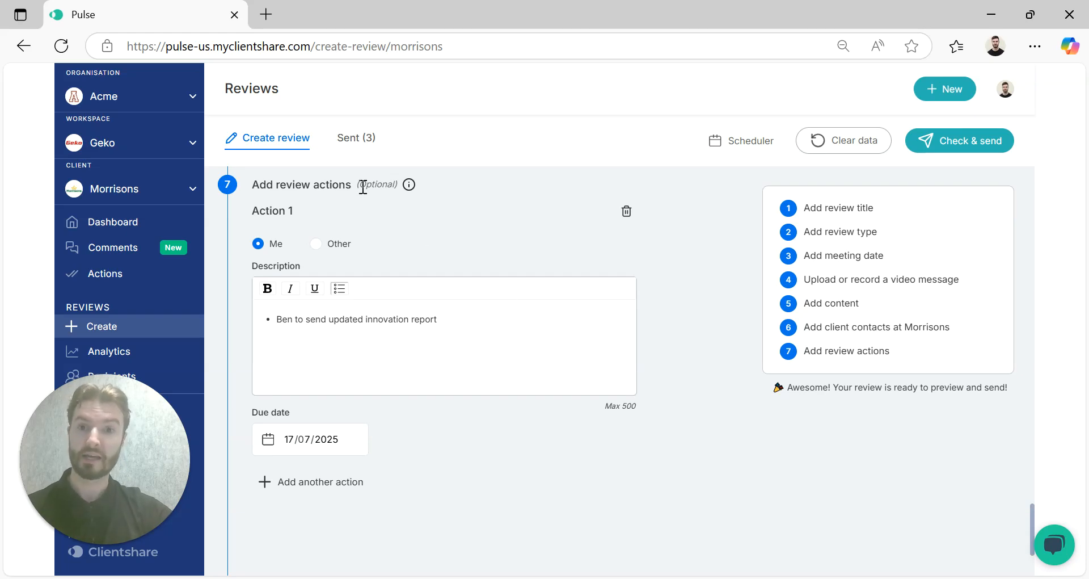
Step: Preview the finished review and close the preview
drag(364, 187, 396, 195)
click(491, 232)
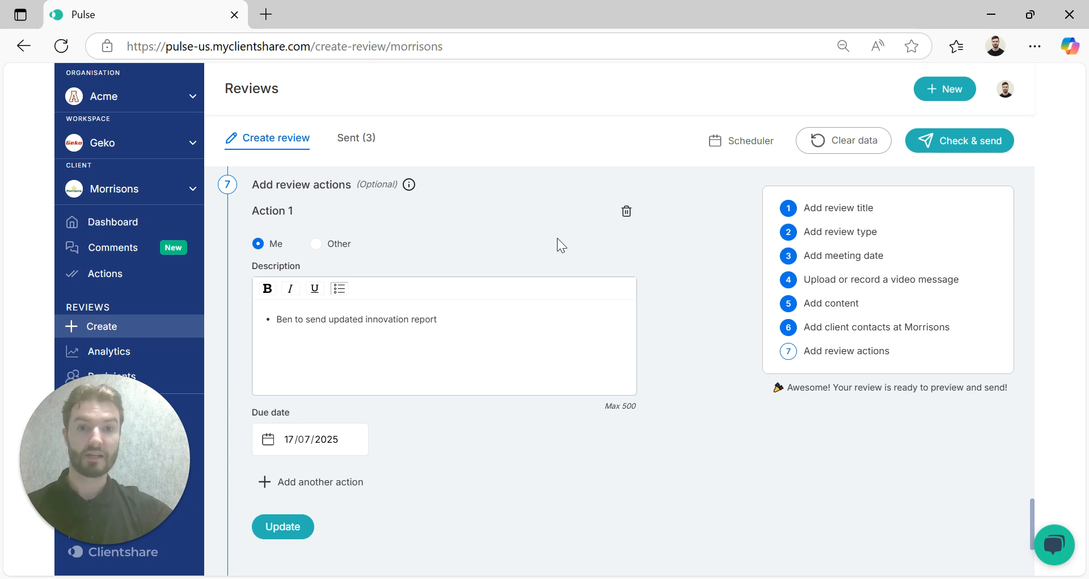
scroll(558, 238, down, 4)
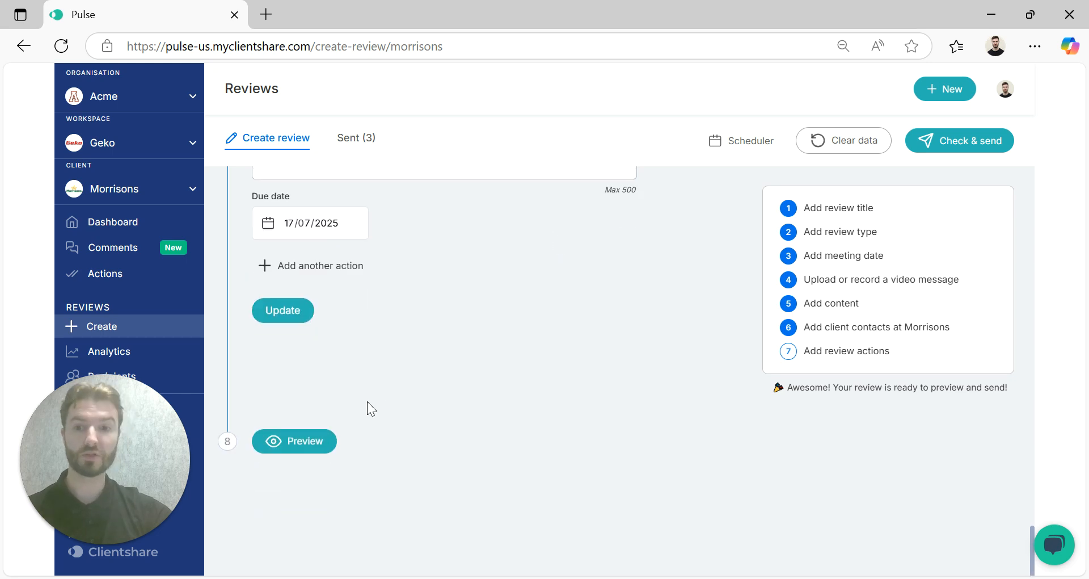
click(315, 442)
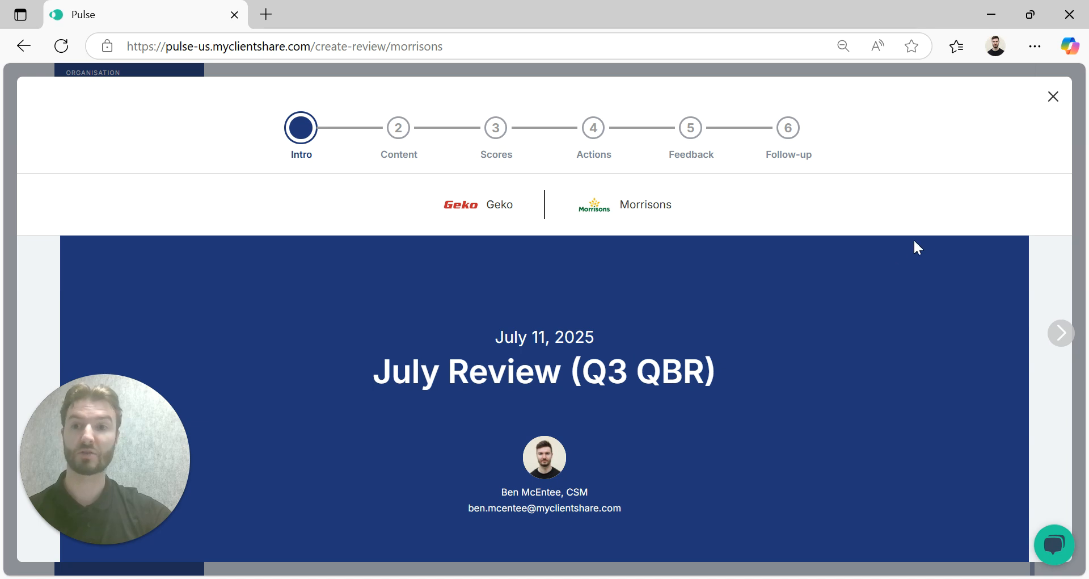
click(1053, 96)
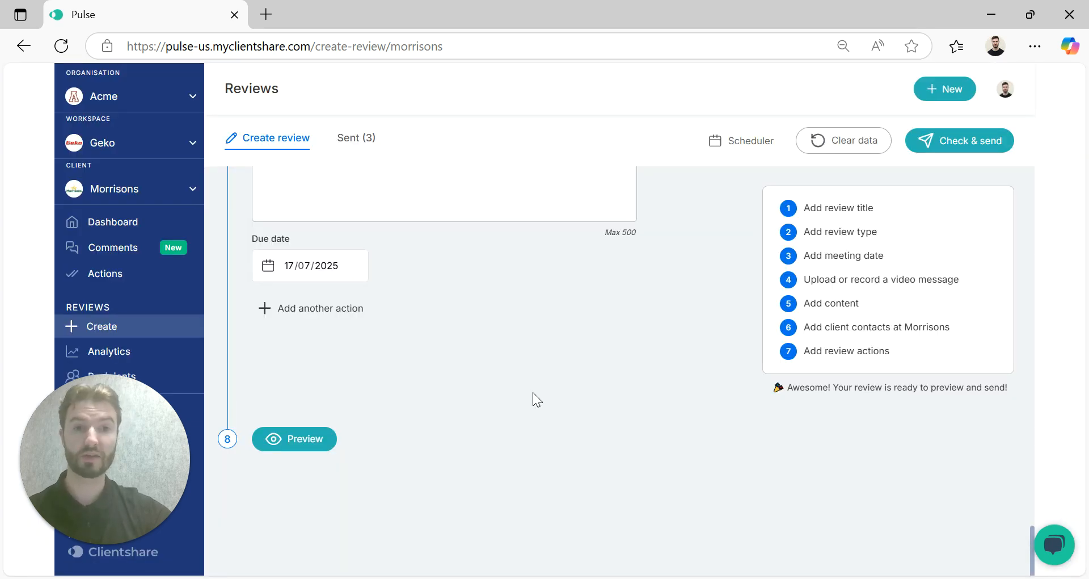
Step: Open the email check before sending and start editing the message text, then discard the edit
click(973, 143)
scroll(653, 196, down, 1)
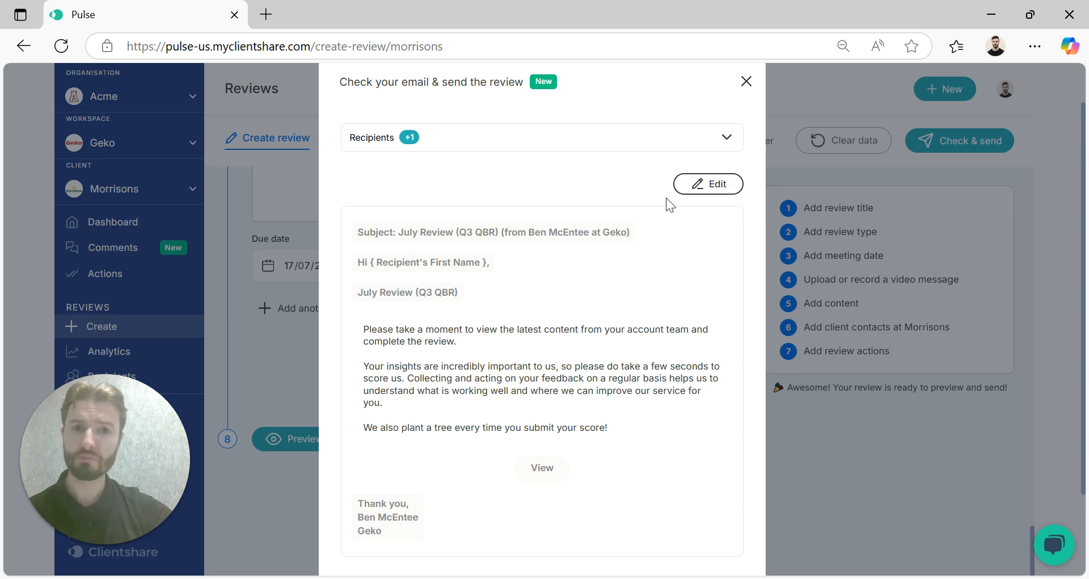
click(724, 186)
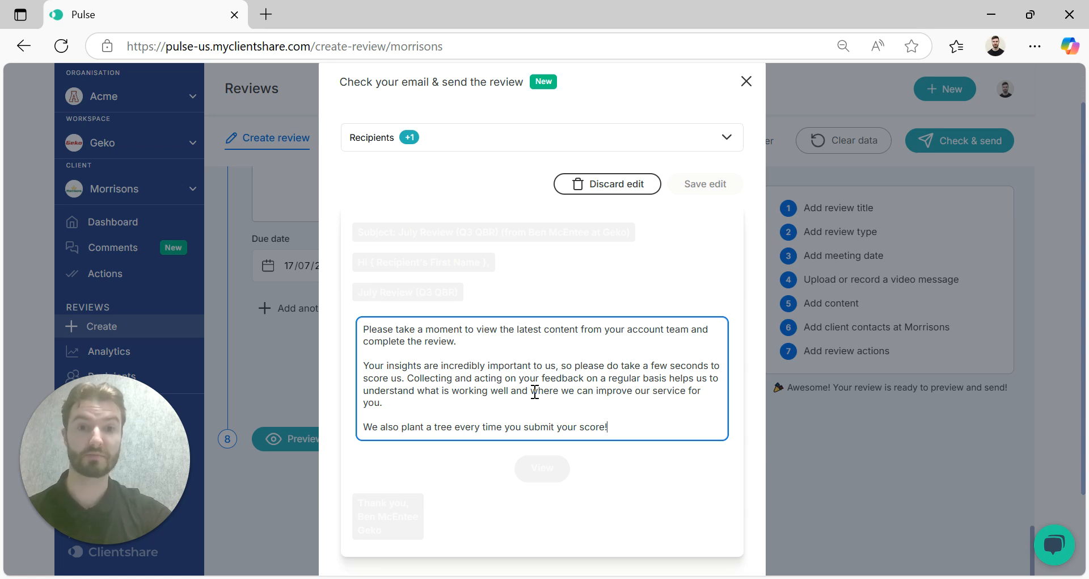
click(631, 184)
Step: Check the email recipients and send the review
click(592, 147)
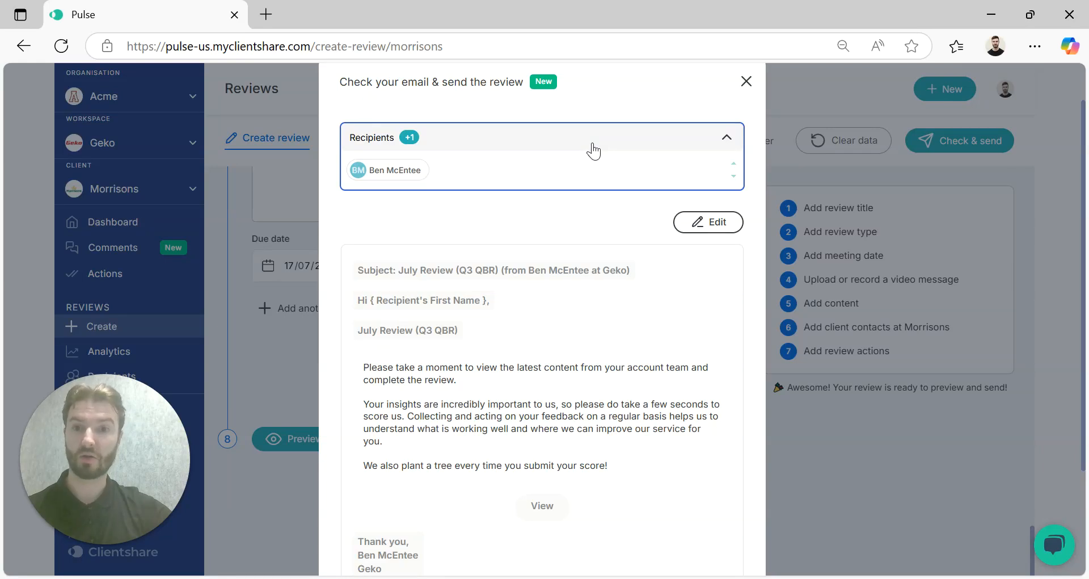
click(916, 119)
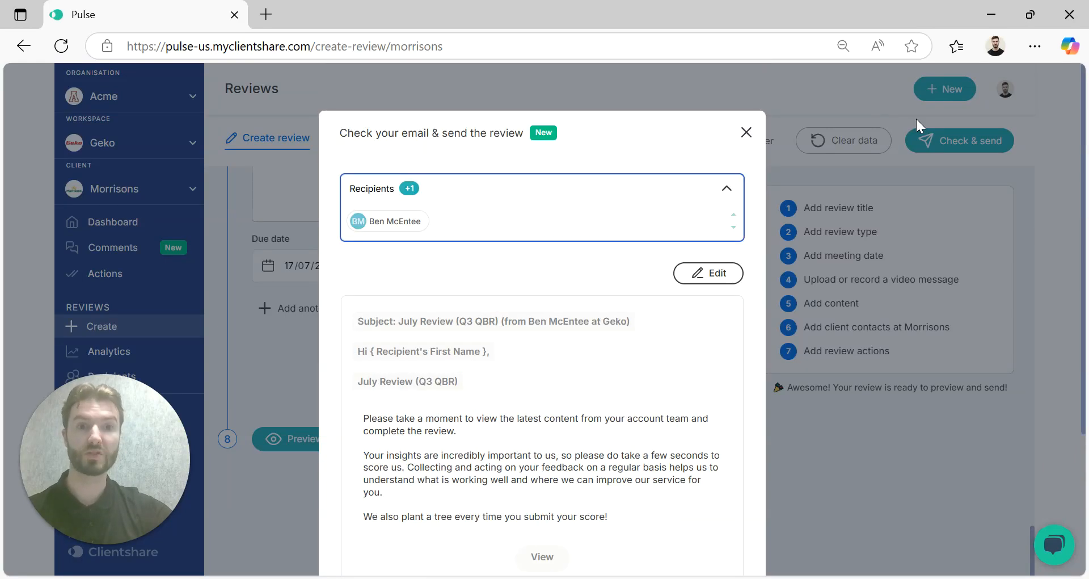
click(951, 137)
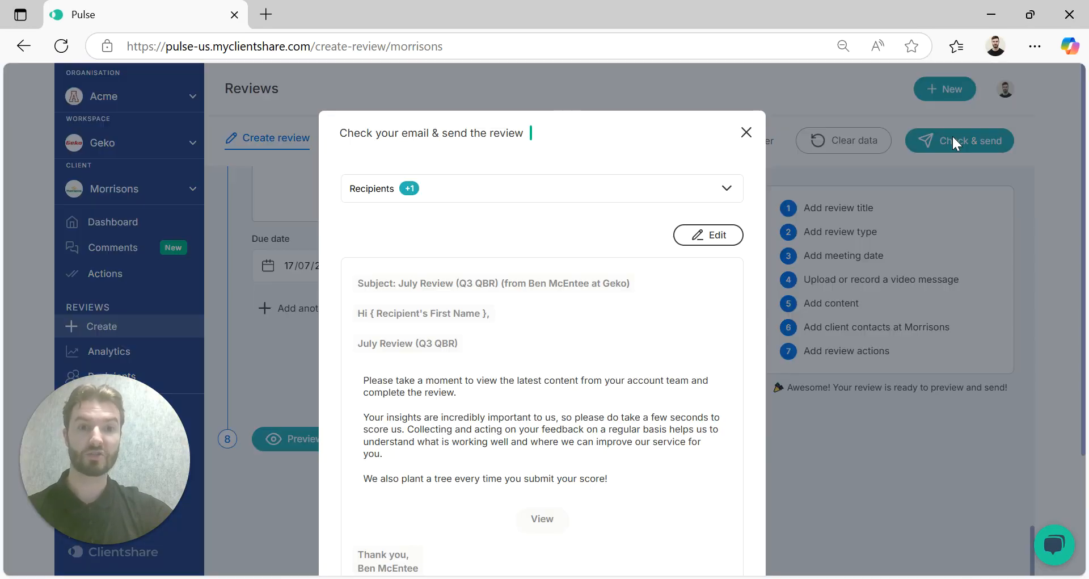
scroll(624, 420, down, 3)
click(660, 496)
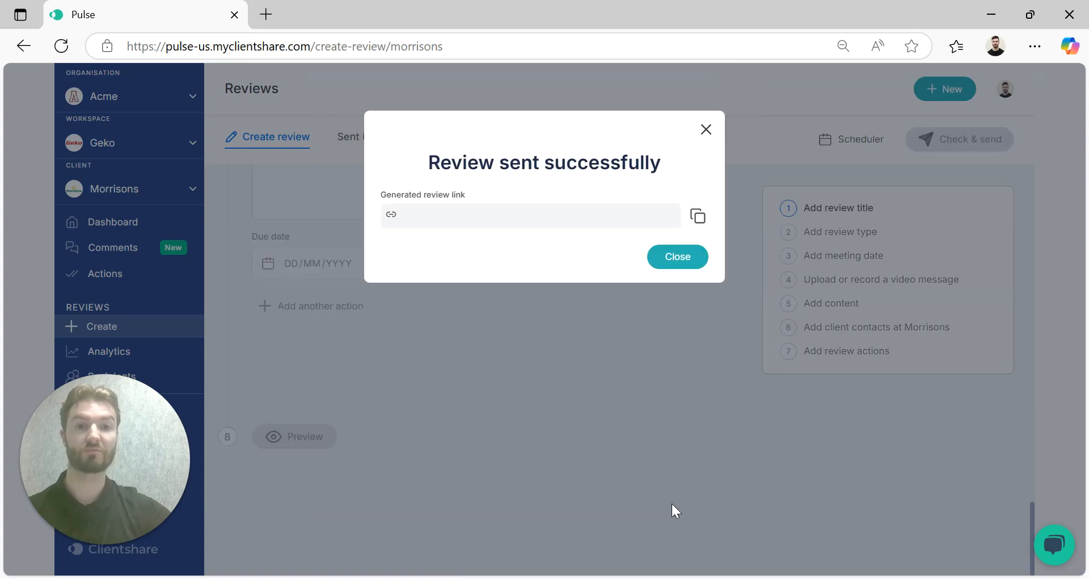